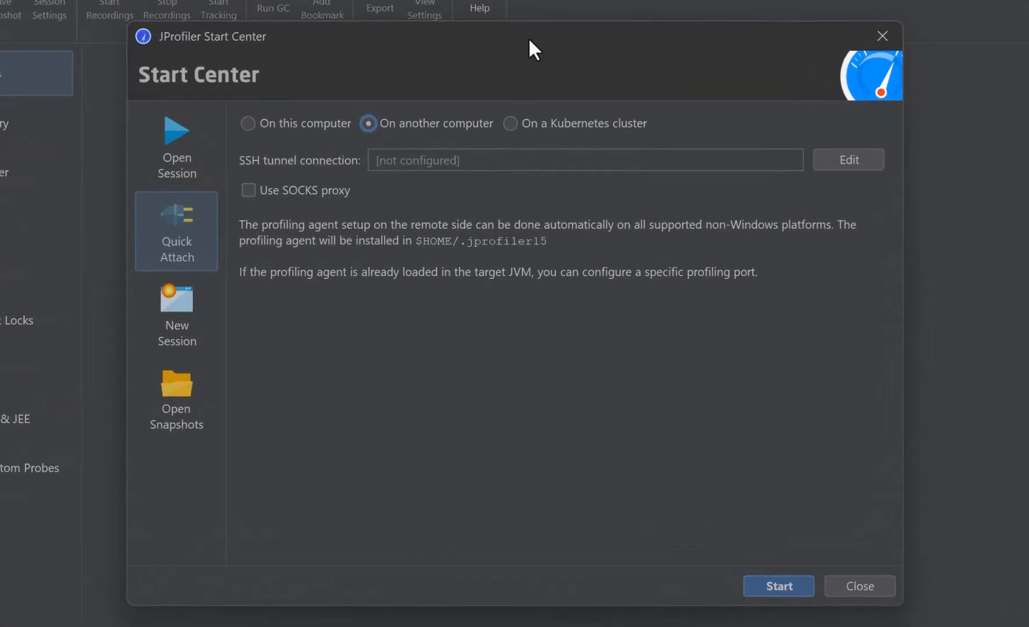
- Set the remote quick attach's SSH tunnel mode to Use OpenSSH and look through the available SSH host configurations without choosing one
click(786, 188)
click(846, 155)
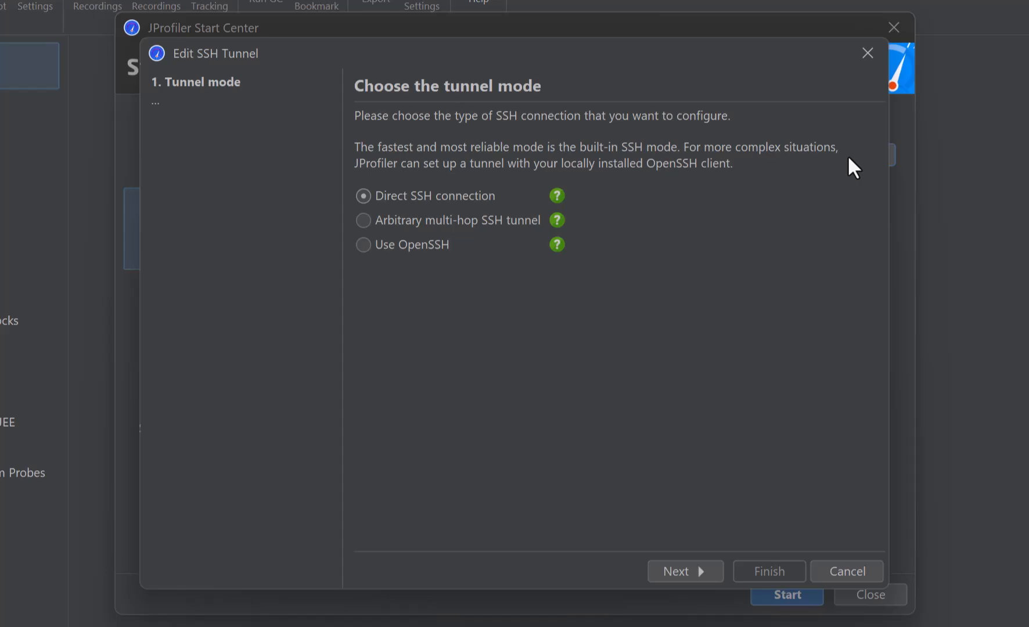
click(427, 243)
click(669, 570)
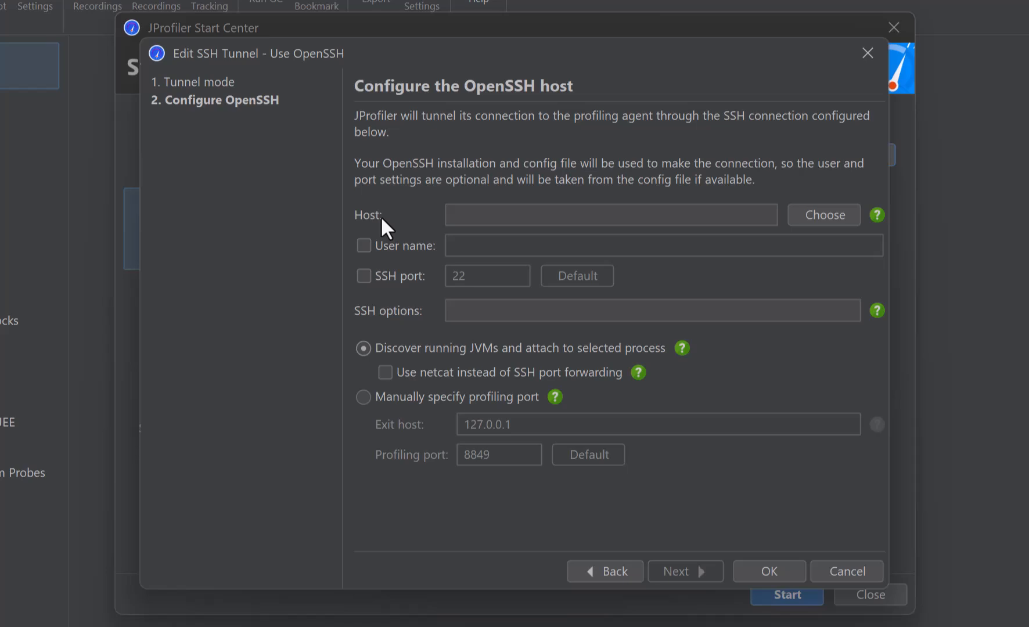
click(851, 216)
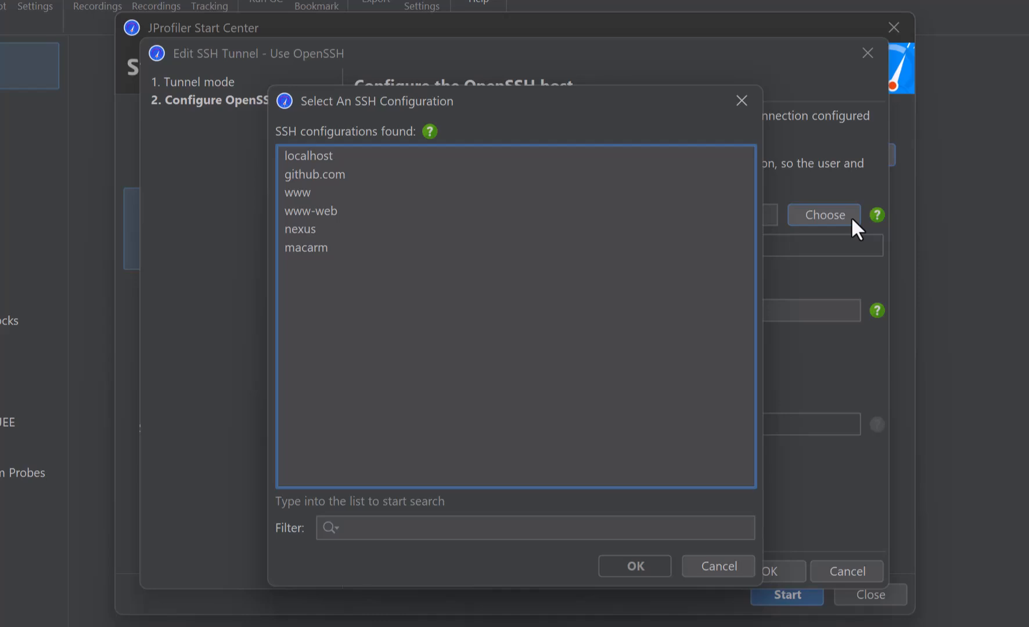
click(717, 566)
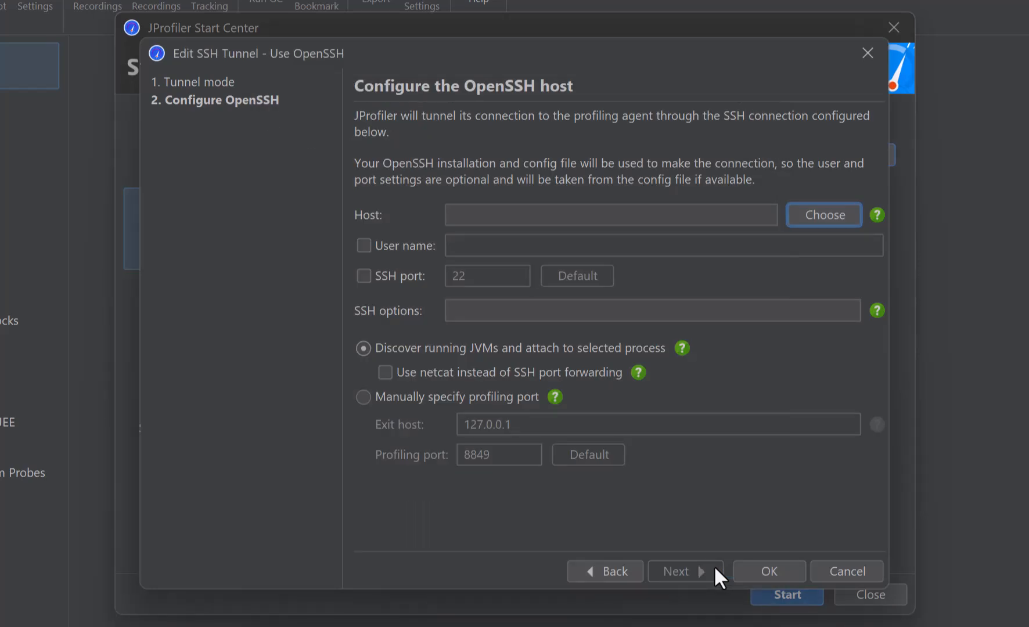
- Enter the remote instance's ID as the OpenSSH host, and enable and fill in the user name and a custom SSH port
click(501, 216)
key(ctrl+v)
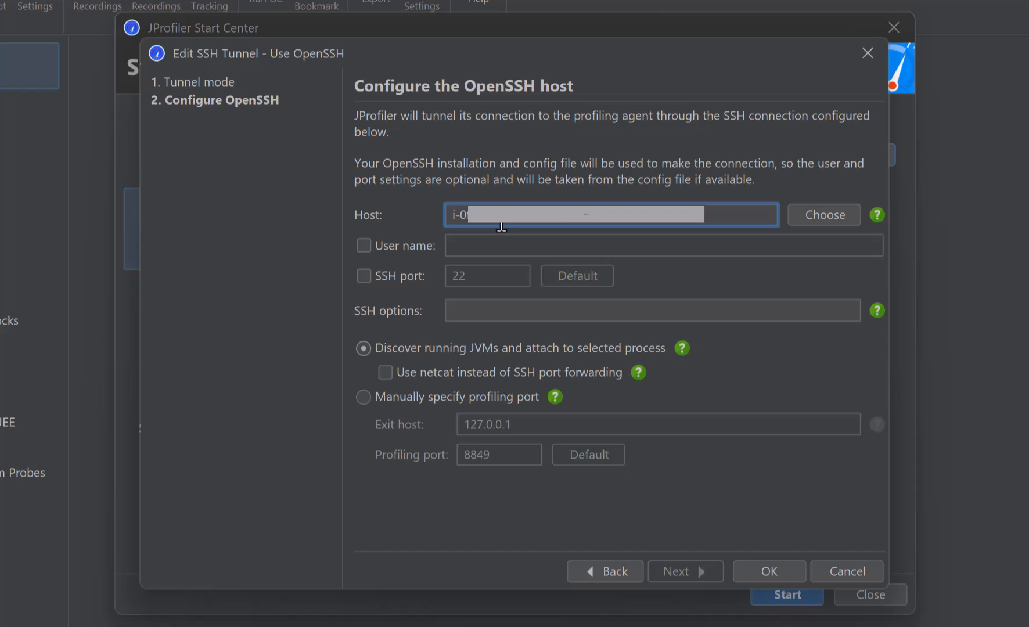
click(388, 245)
click(459, 254)
key(ctrl+v)
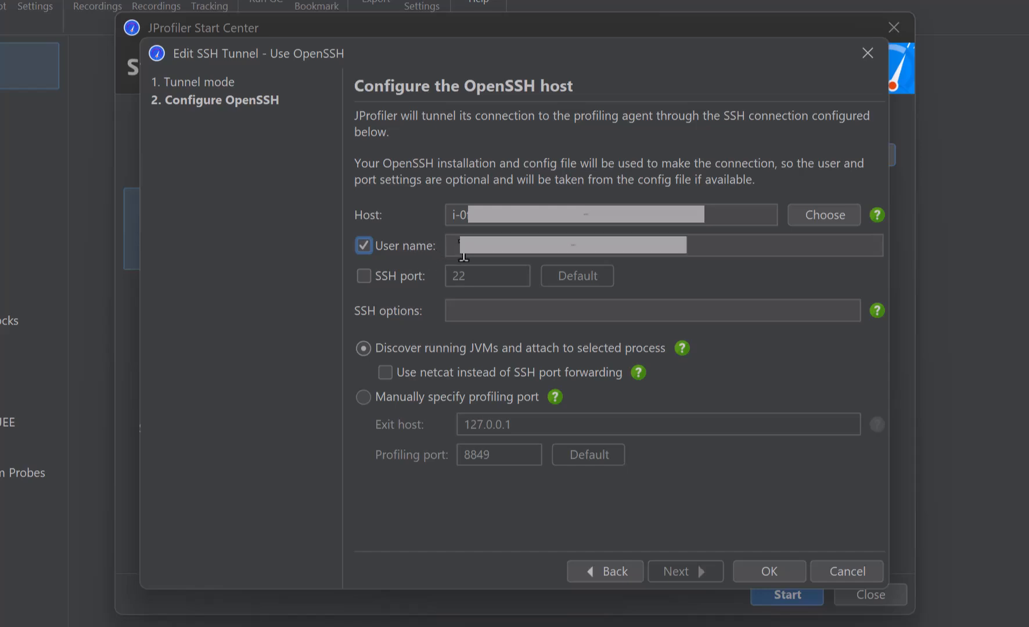
click(392, 275)
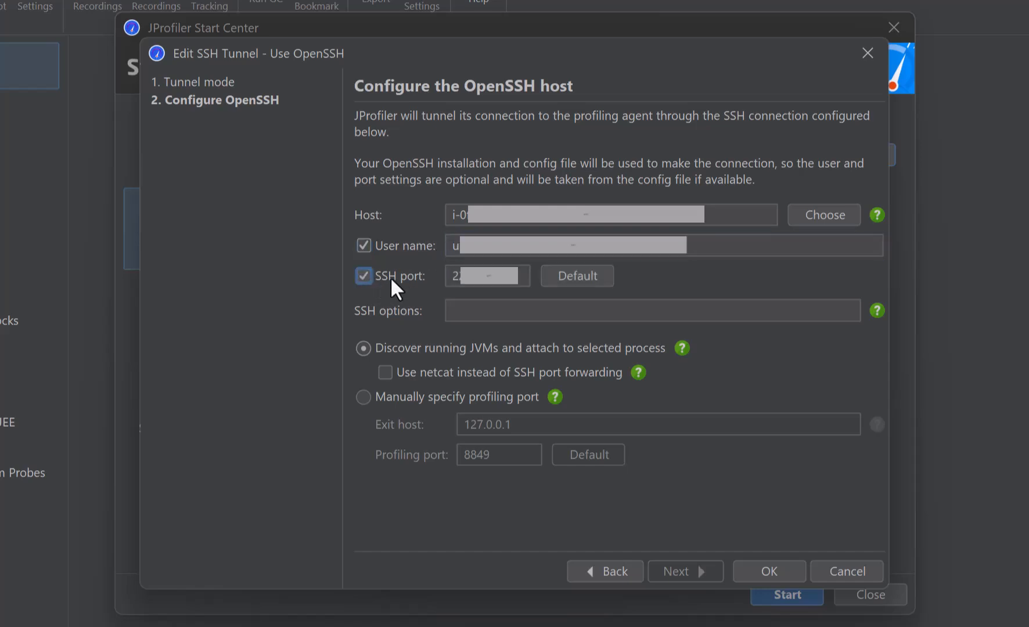
double_click(474, 278)
key(ctrl+v)
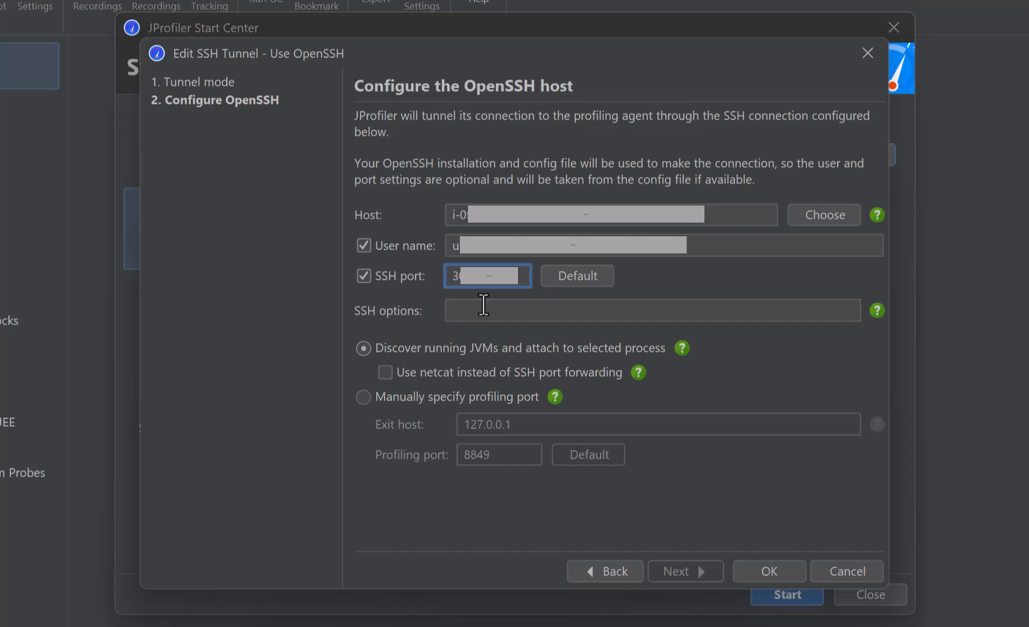
- Set the SSH options to an AWS SSM start-session ProxyCommand with target %h and portNumber=%p, and accept the tunnel configuration
click(483, 304)
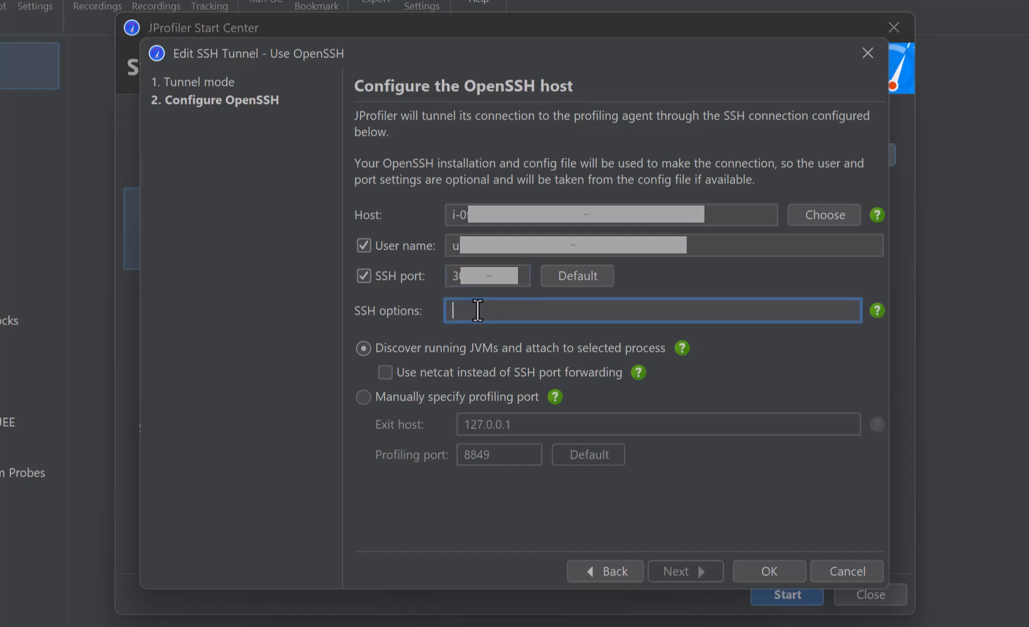
text(-o ProxyCommand="aws ssm start-session --target %h --parameters portNumber=%p --document-name AWS-StartSSHSession")
key(Home)
double_click(583, 311)
drag(585, 312, 608, 312)
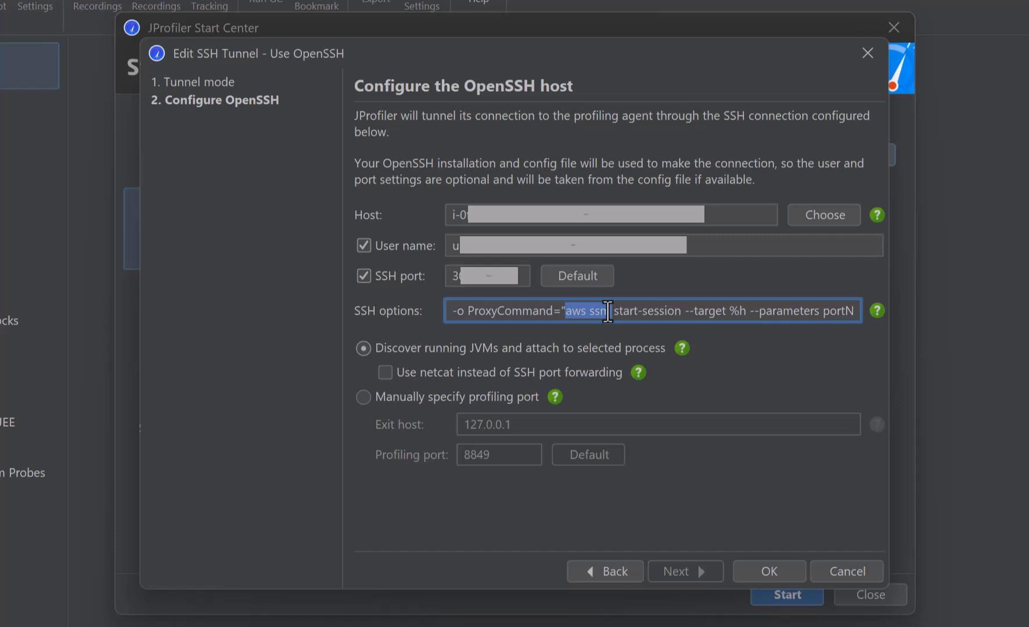
drag(608, 311, 748, 312)
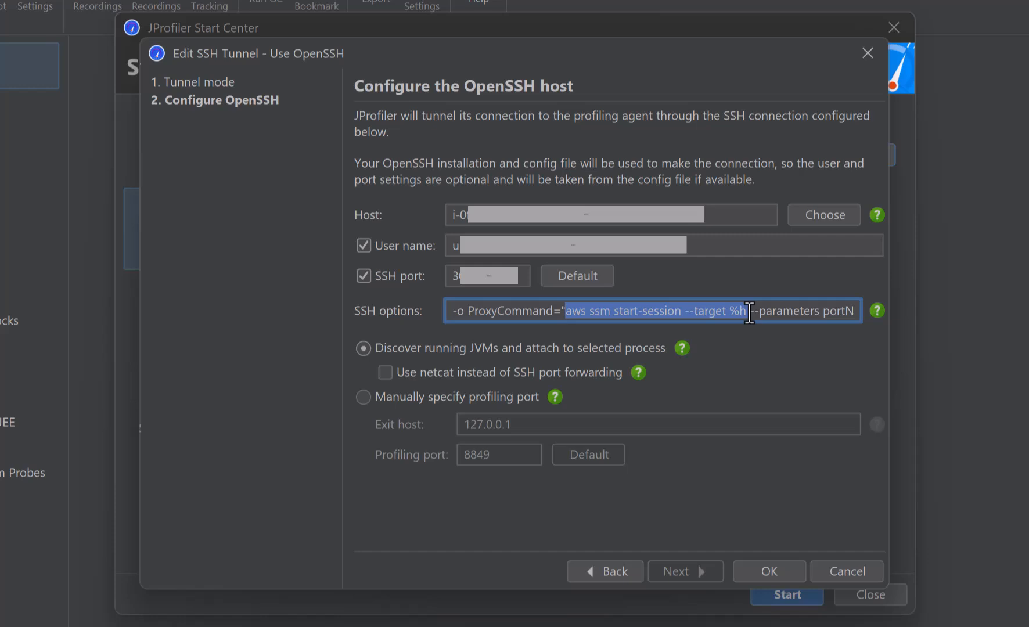
drag(749, 312, 826, 314)
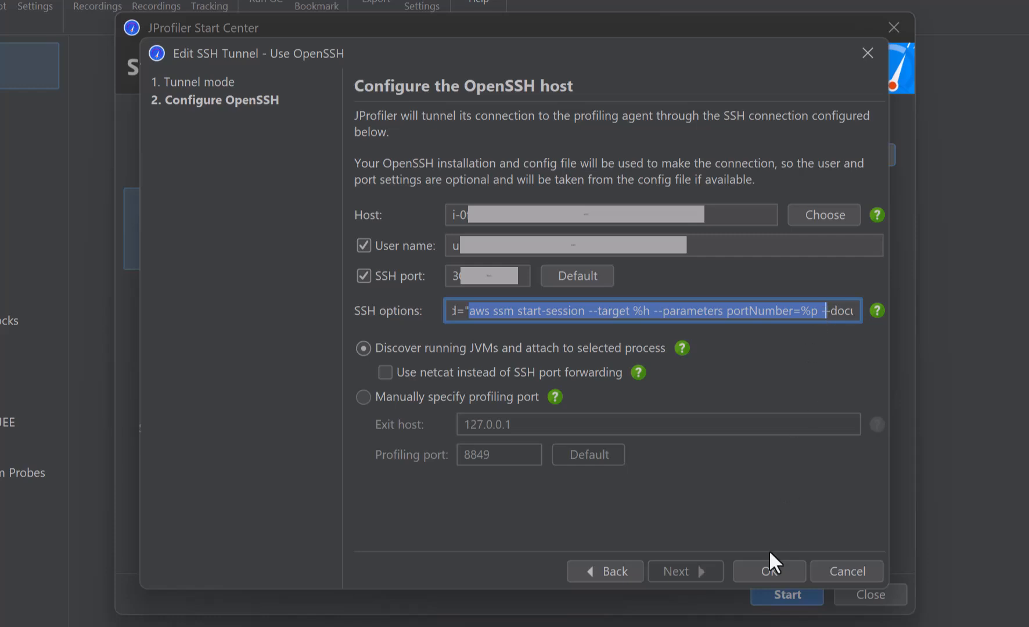
click(764, 570)
- Start the quick attach and switch the remote user to root via sudo
click(778, 587)
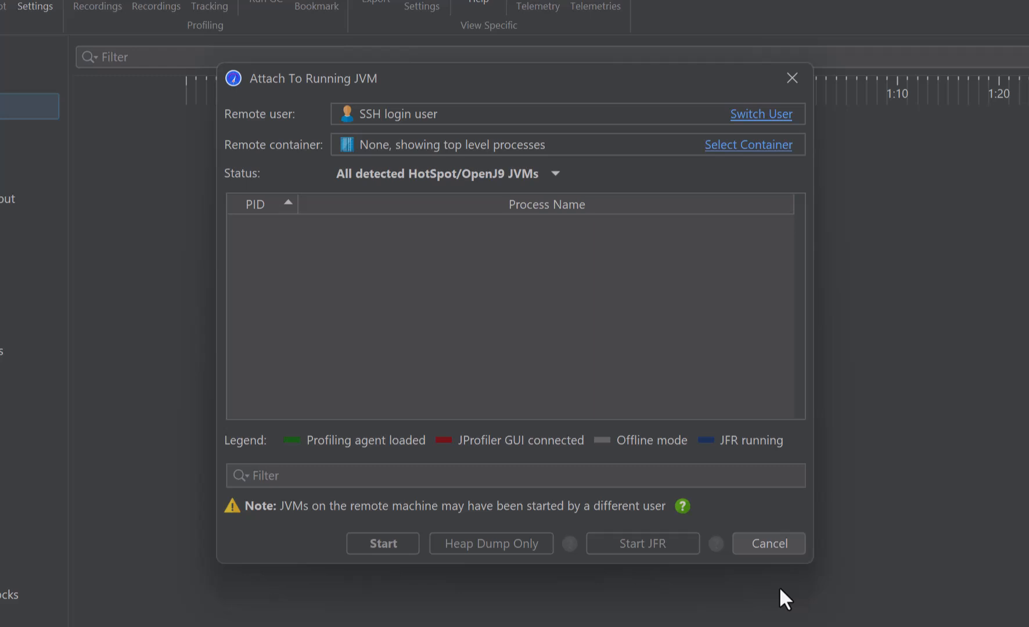
click(754, 115)
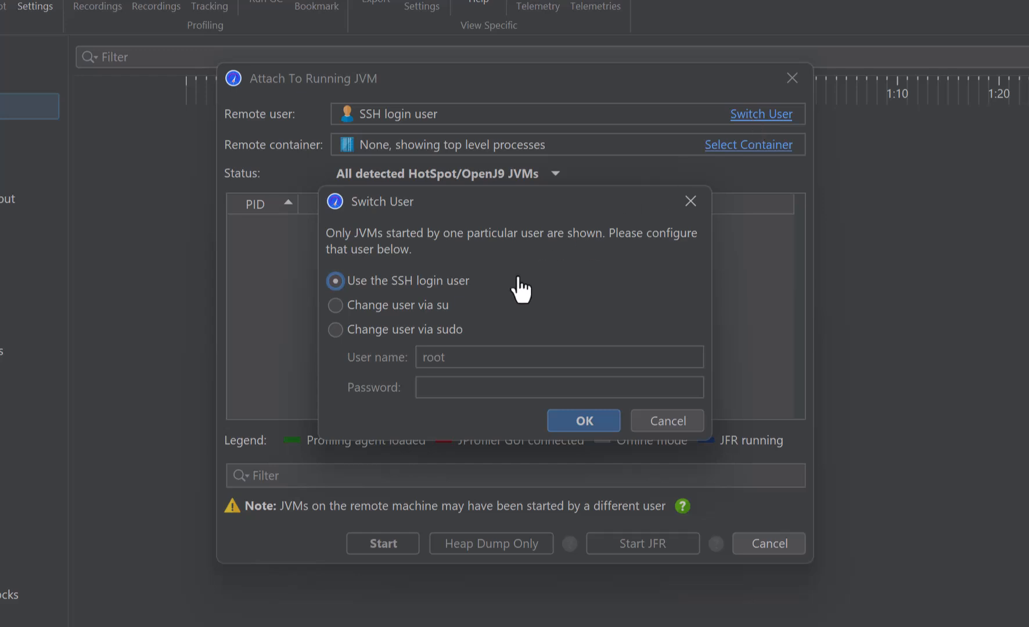
click(420, 330)
click(565, 414)
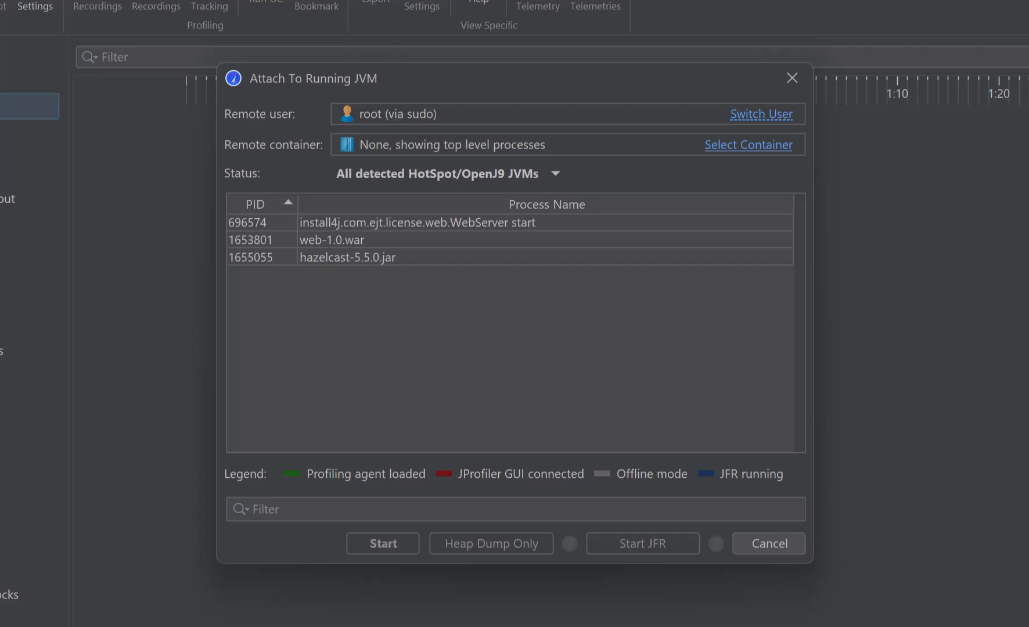
- Attach to the hazelcast-5.5.0.jar process and start profiling with Full sampling, keeping the default startup settings
click(407, 261)
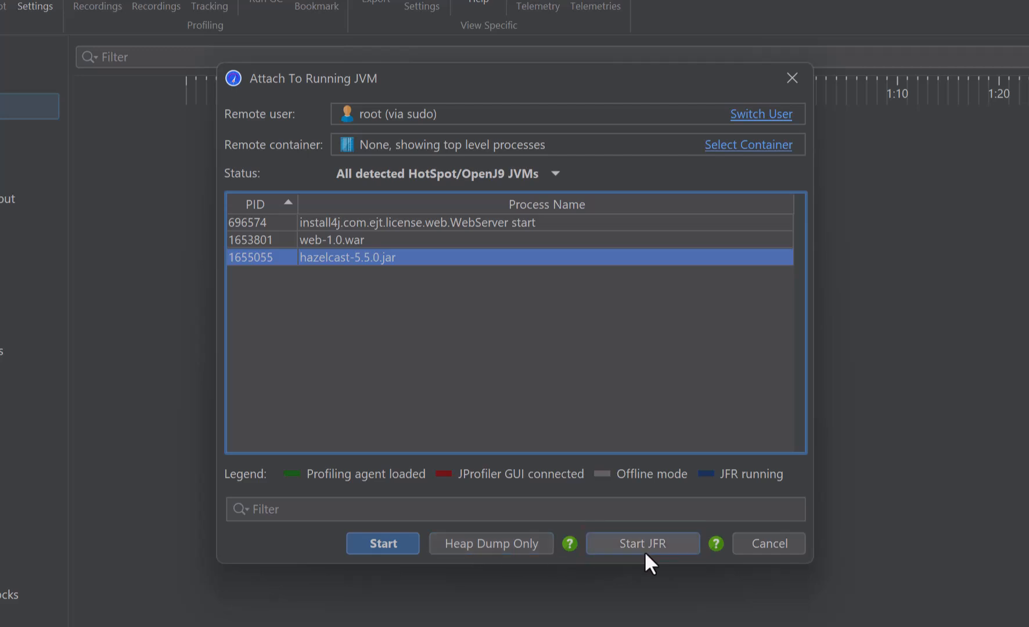
click(396, 544)
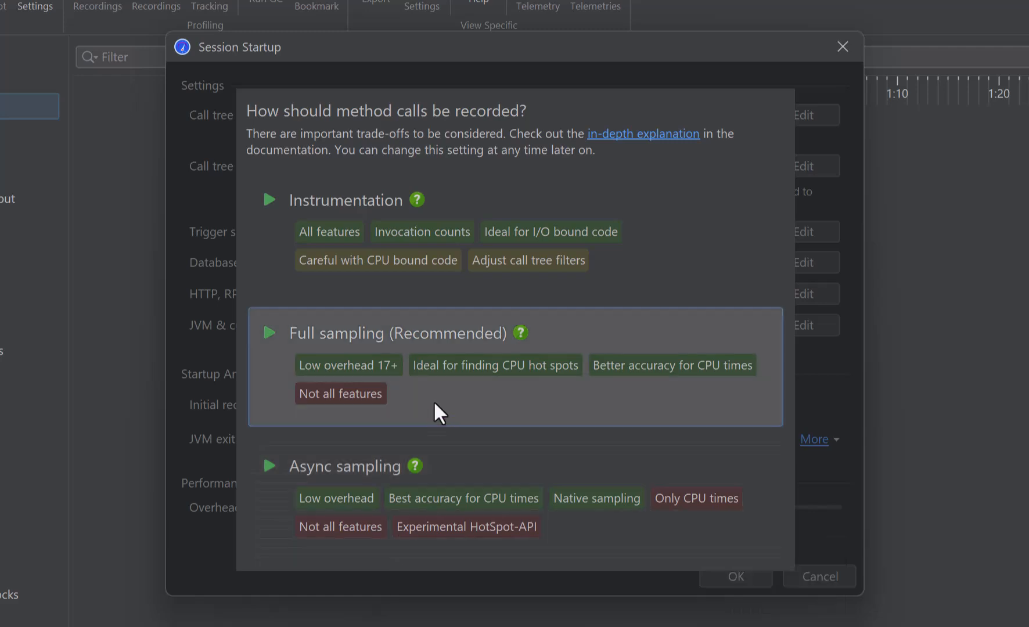
click(437, 384)
click(725, 577)
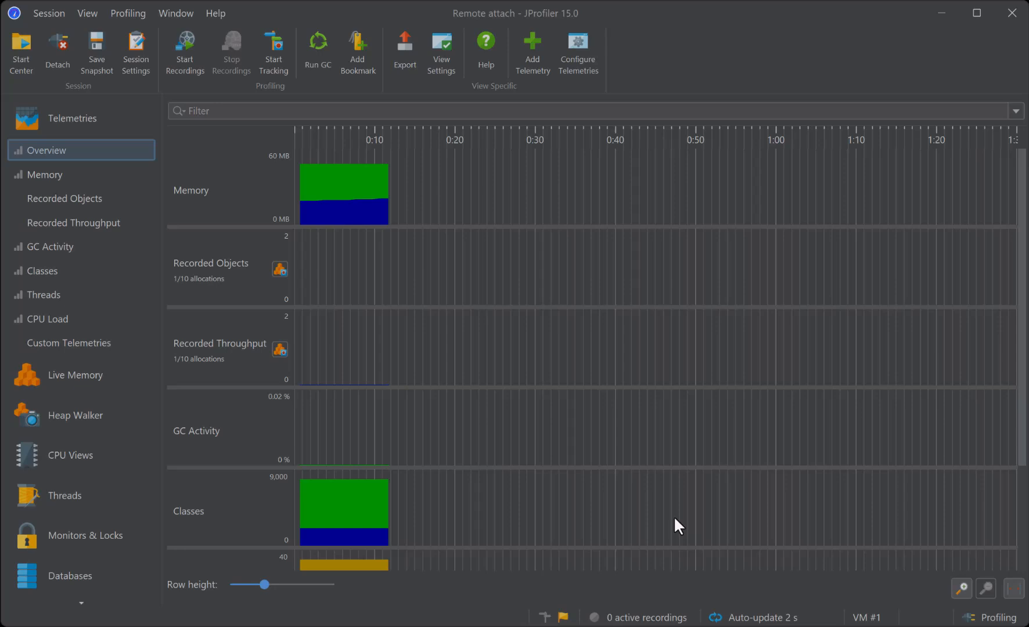
- Detach from the profiled JVM without saving a snapshot, and create a new manually configured session
click(57, 47)
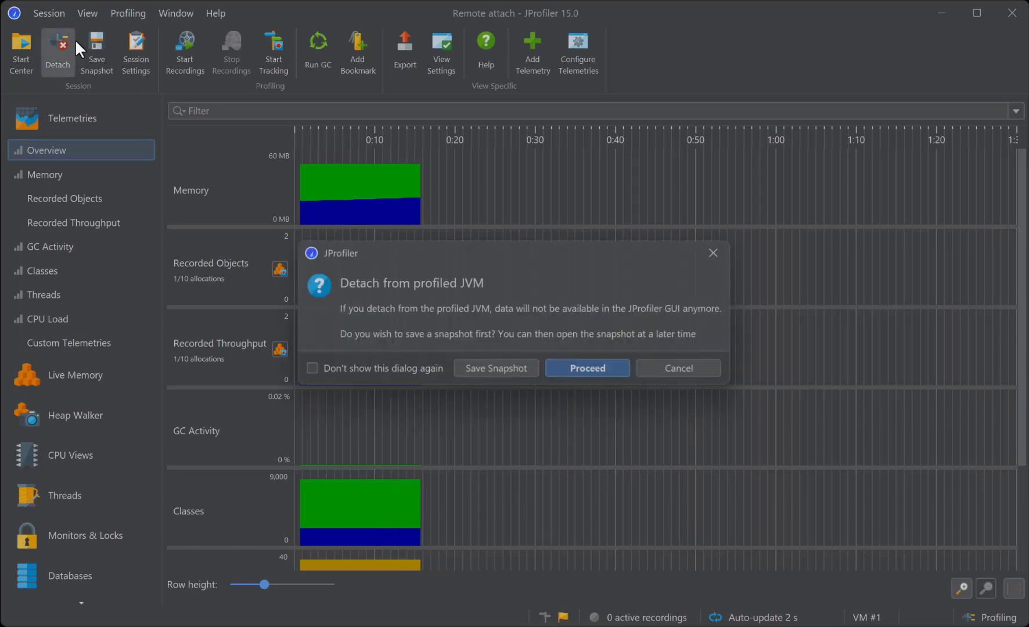
click(619, 372)
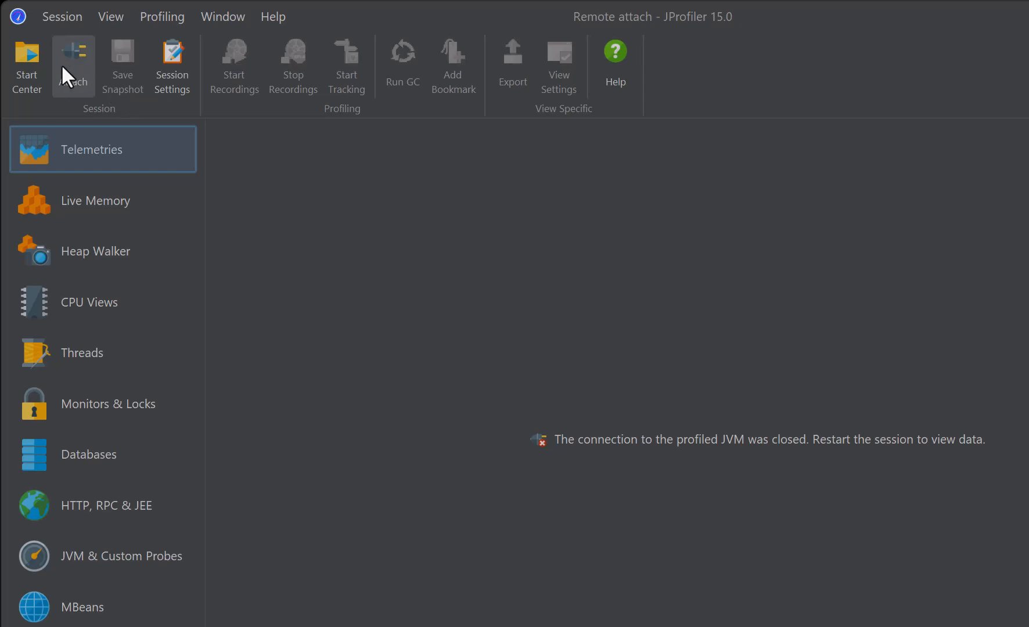
click(40, 71)
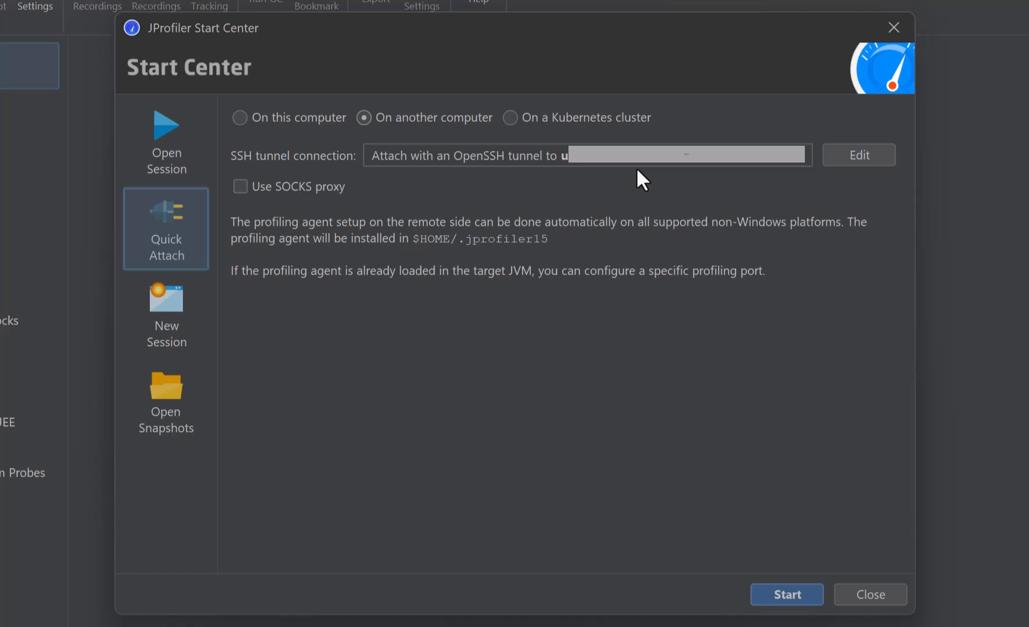
click(186, 320)
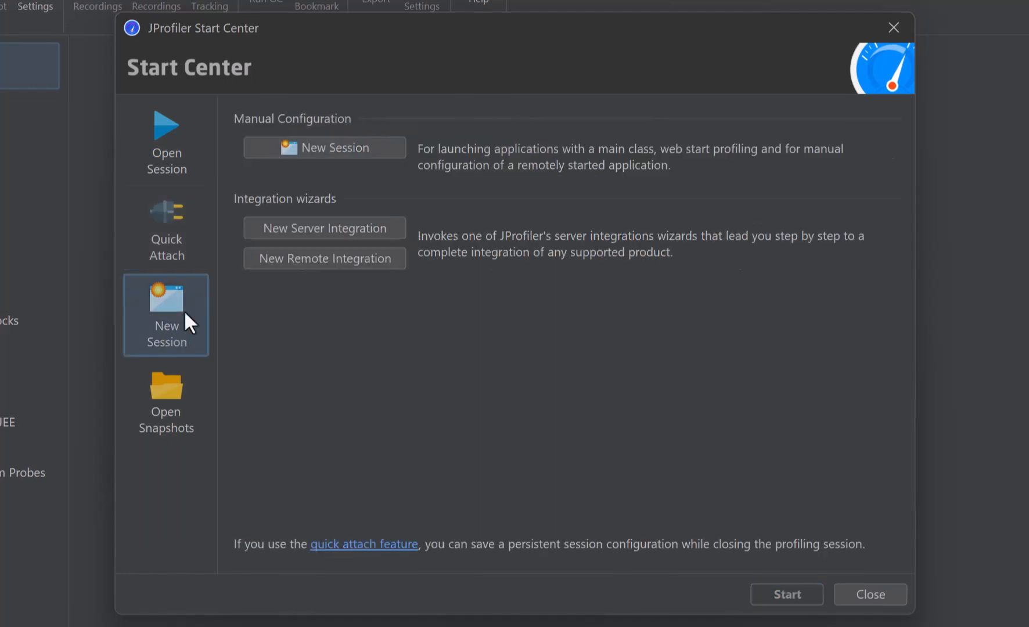
click(386, 169)
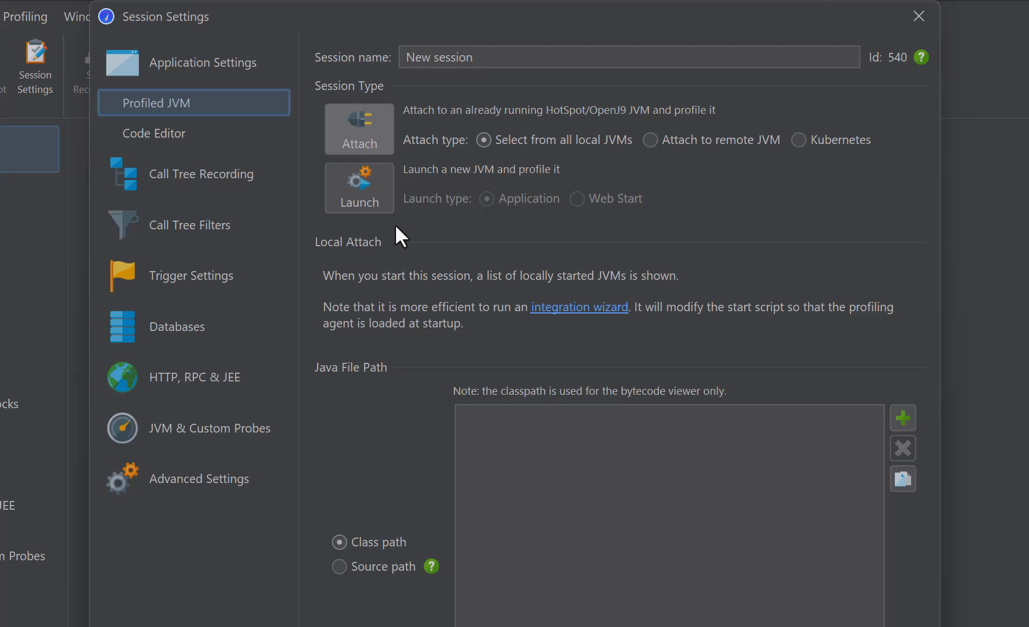
- Set the new session to attach to a remote JVM through an SSH tunnel connection
click(650, 140)
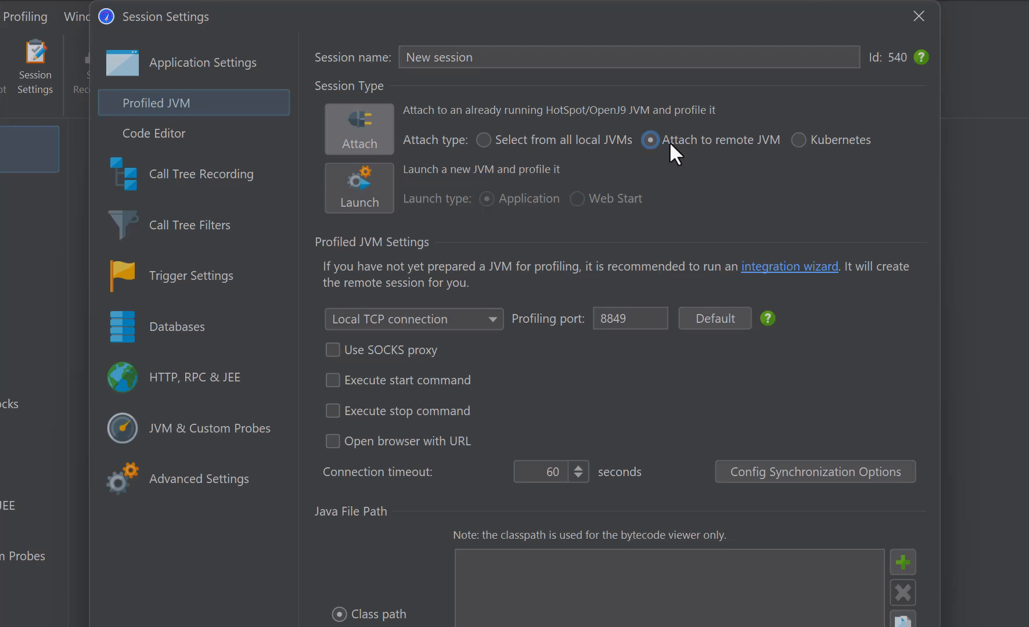
click(396, 320)
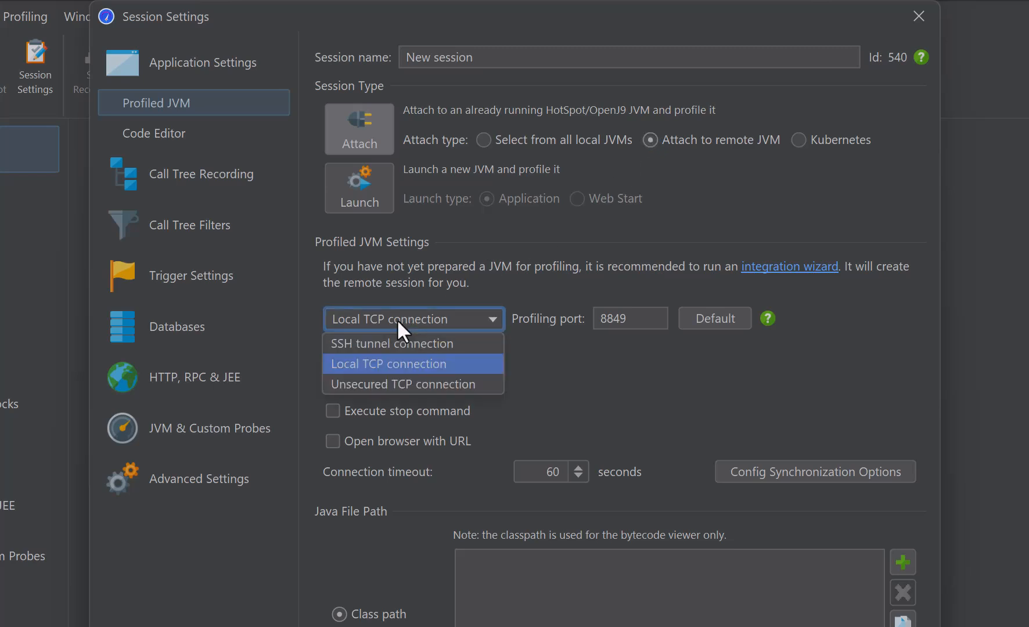
click(394, 337)
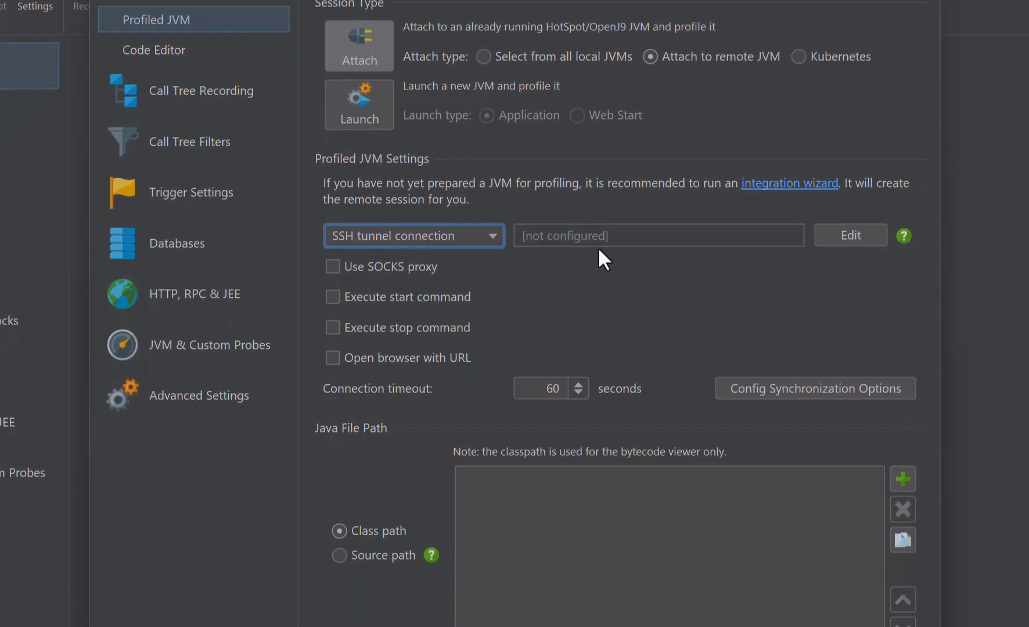
- Configure the session's SSH tunnel to use OpenSSH with host 172.24.26.113
click(847, 235)
click(430, 246)
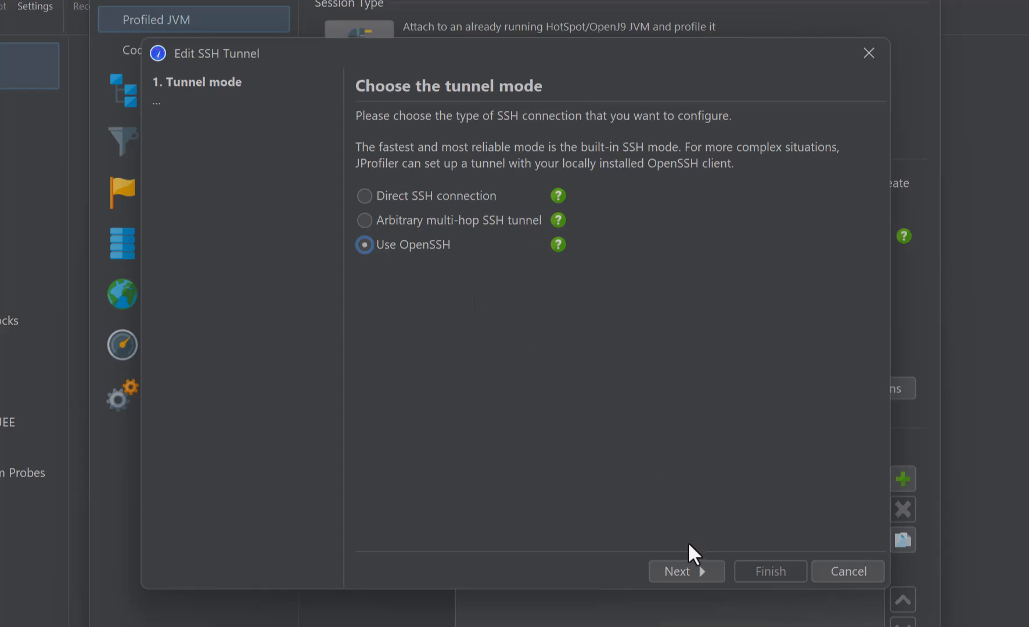
click(680, 569)
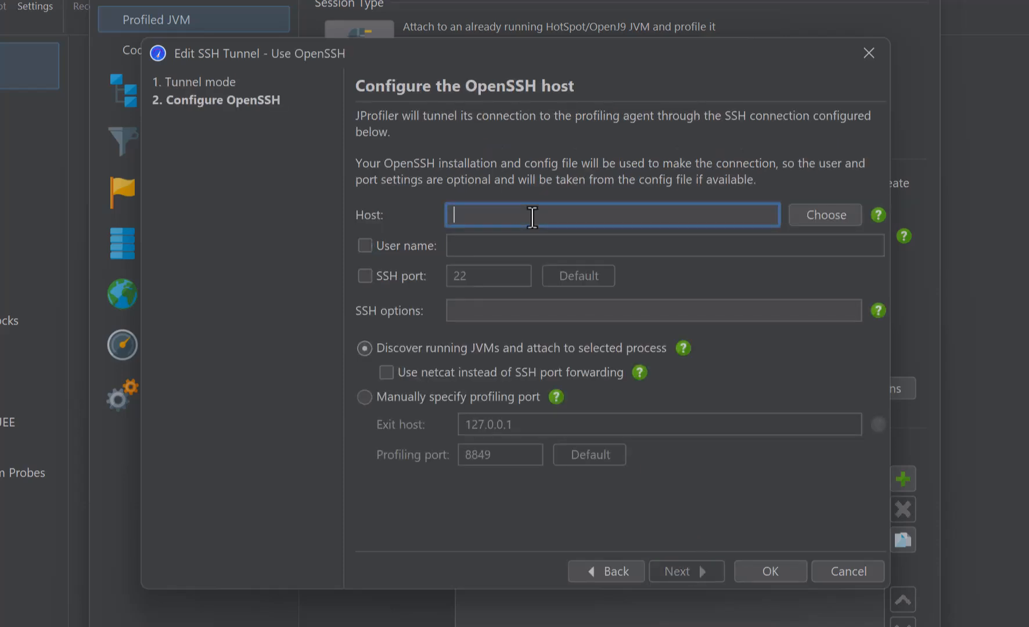
text(172.24.26.113)
click(769, 571)
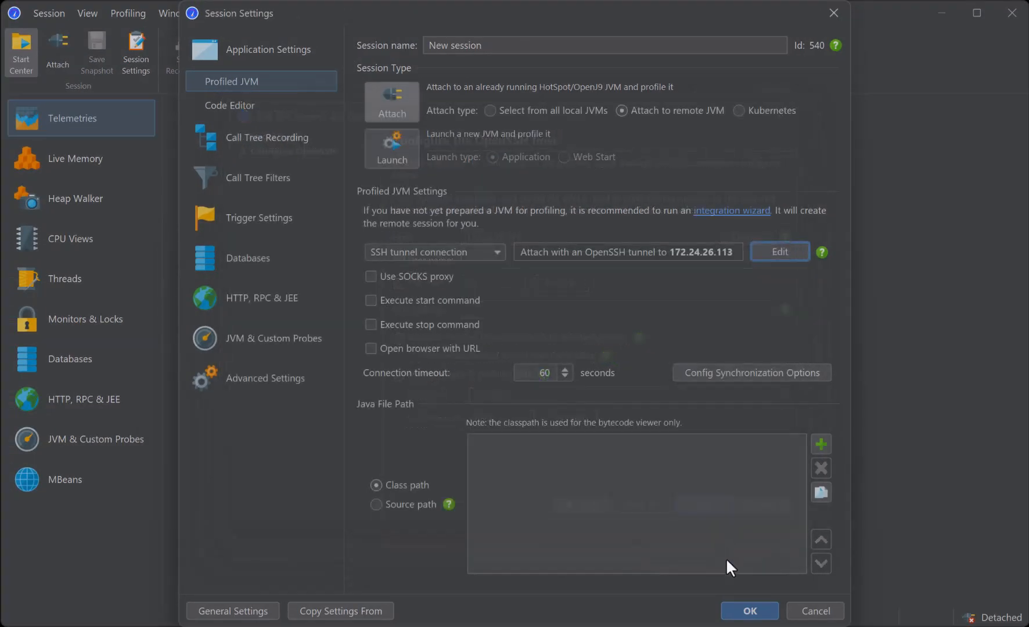
- Try to start the session and attach to the hazelcast-5.5.0.jar process using SSH port forwarding
click(749, 611)
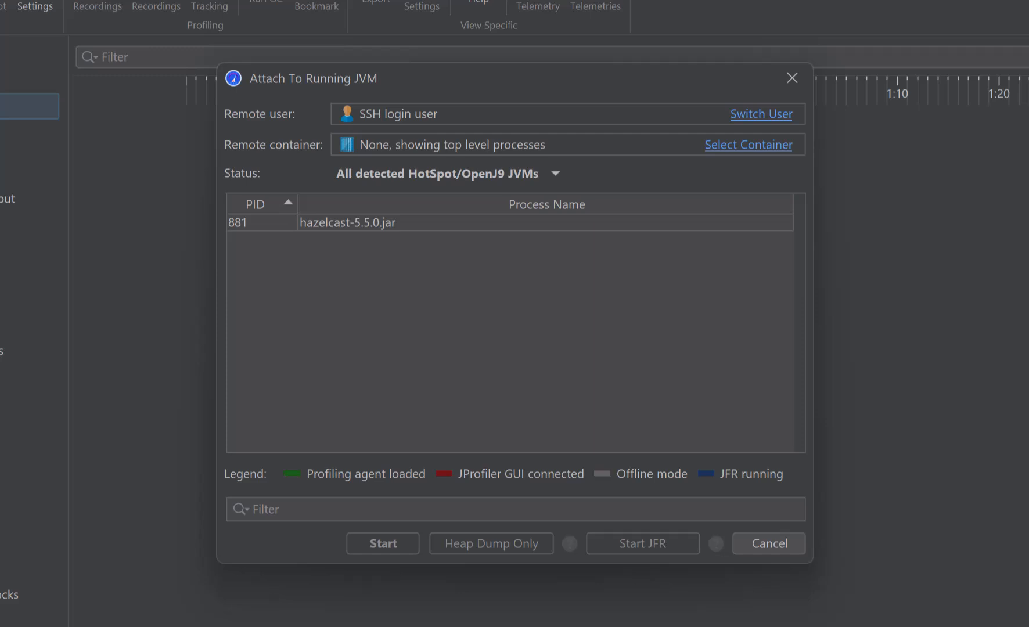
double_click(400, 218)
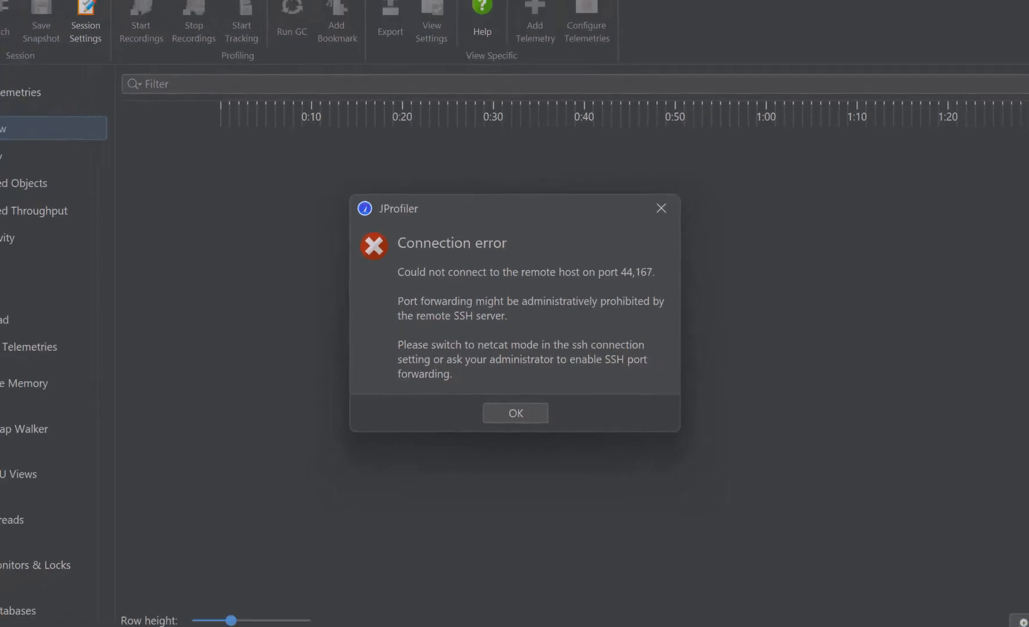
click(518, 425)
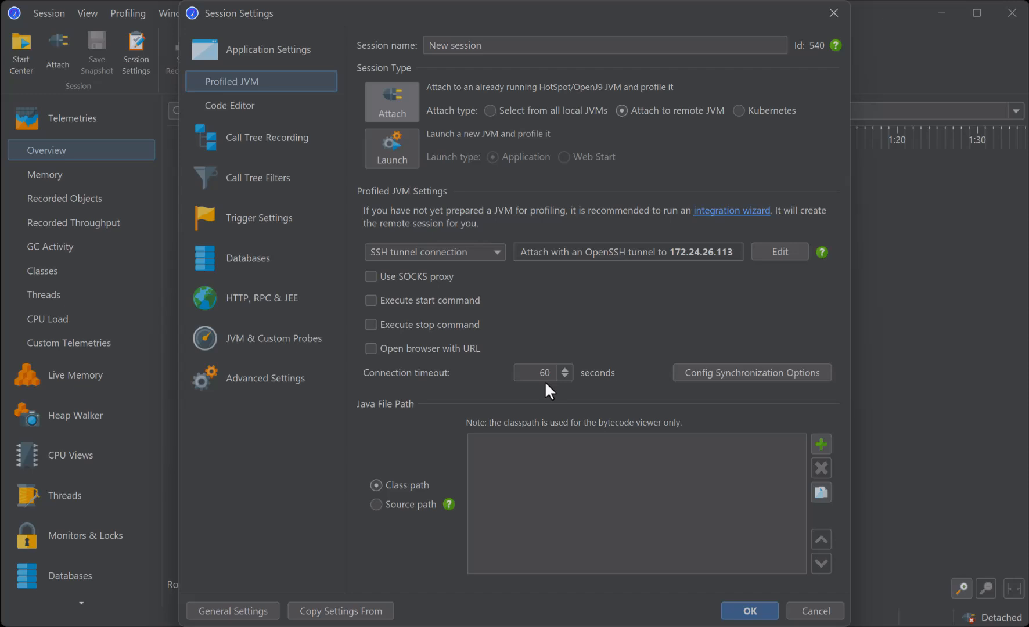
- Enable netcat instead of SSH port forwarding in the session's OpenSSH tunnel configuration
click(780, 252)
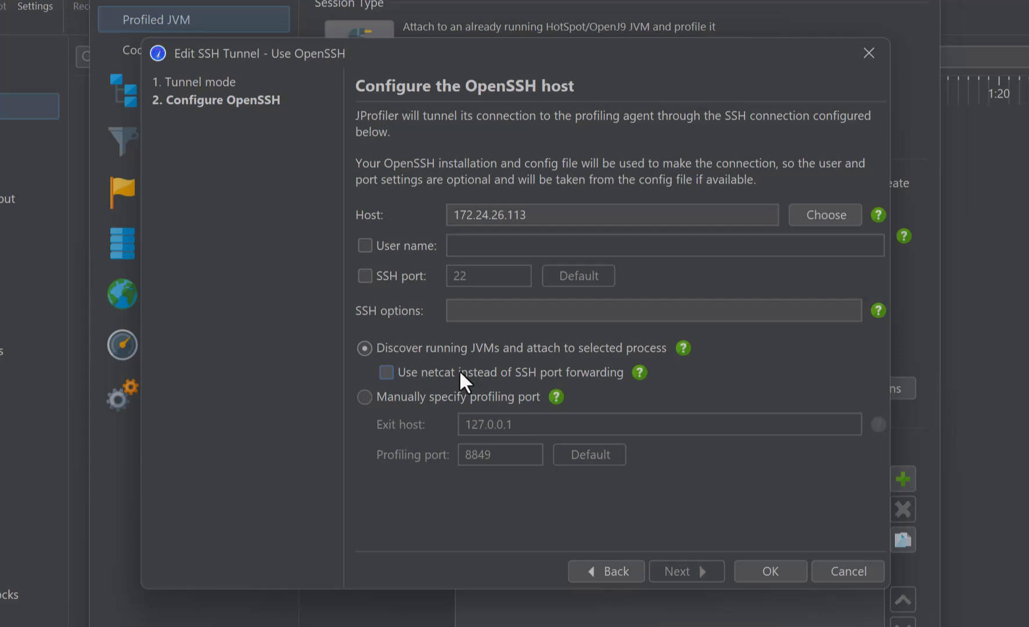
click(459, 368)
click(770, 571)
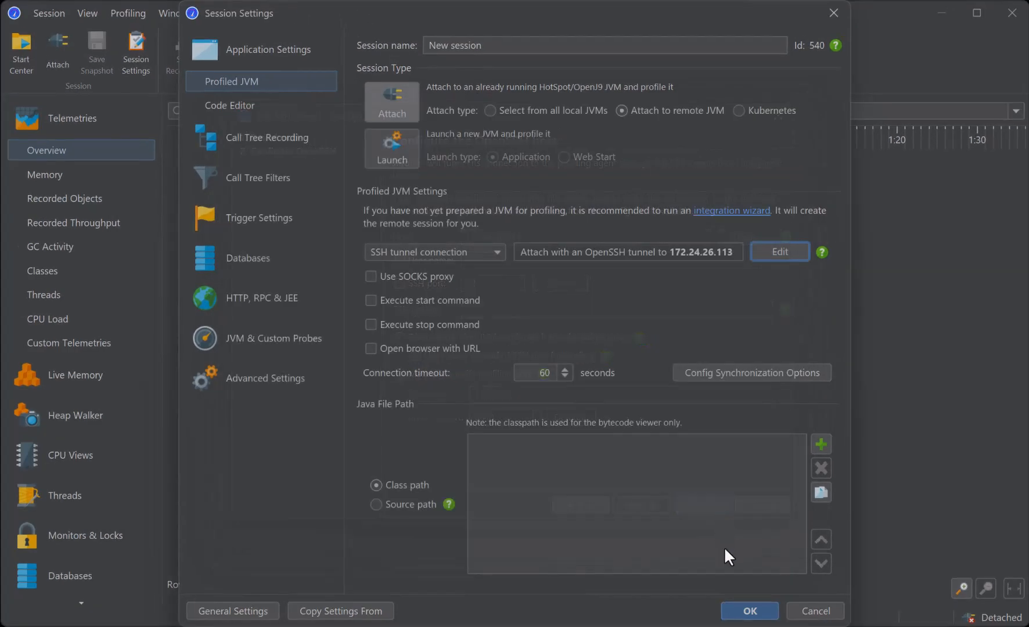
- Start the session, attach to the hazelcast-5.5.0.jar process and begin profiling with Full sampling
click(739, 616)
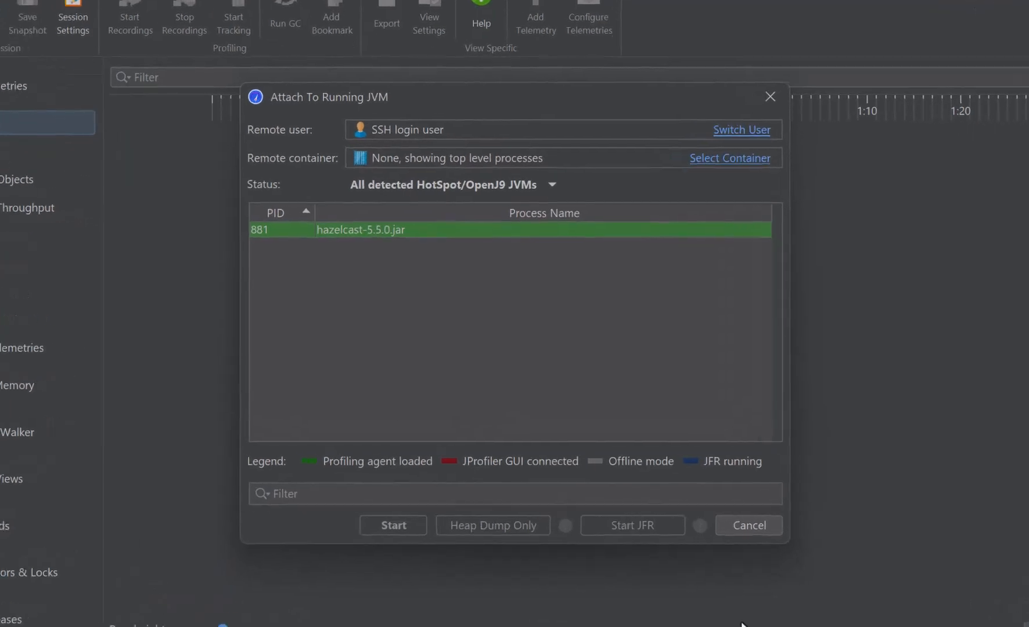
double_click(437, 223)
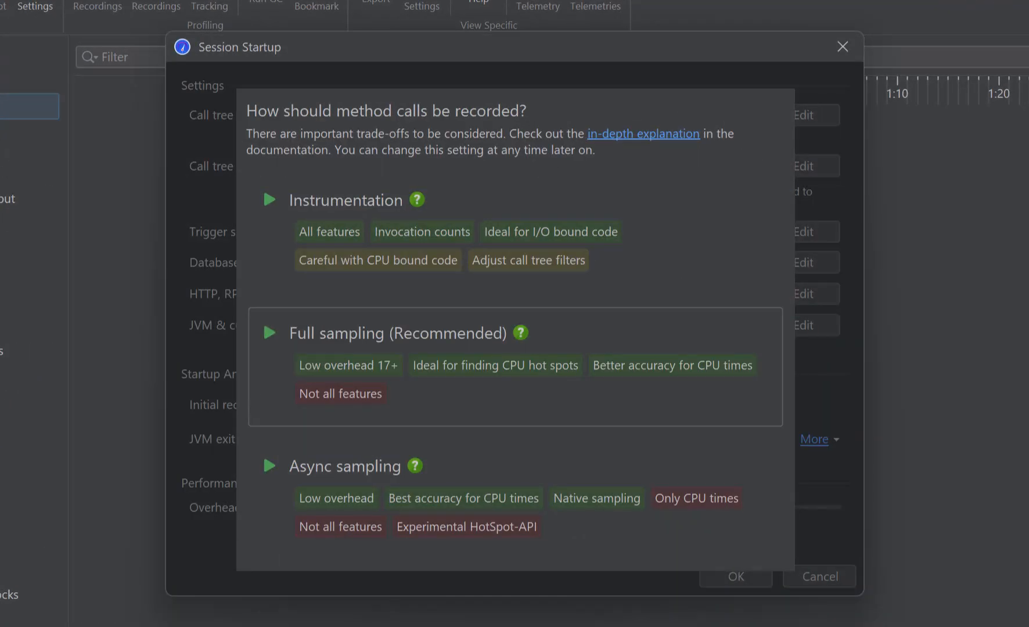
click(689, 383)
click(736, 576)
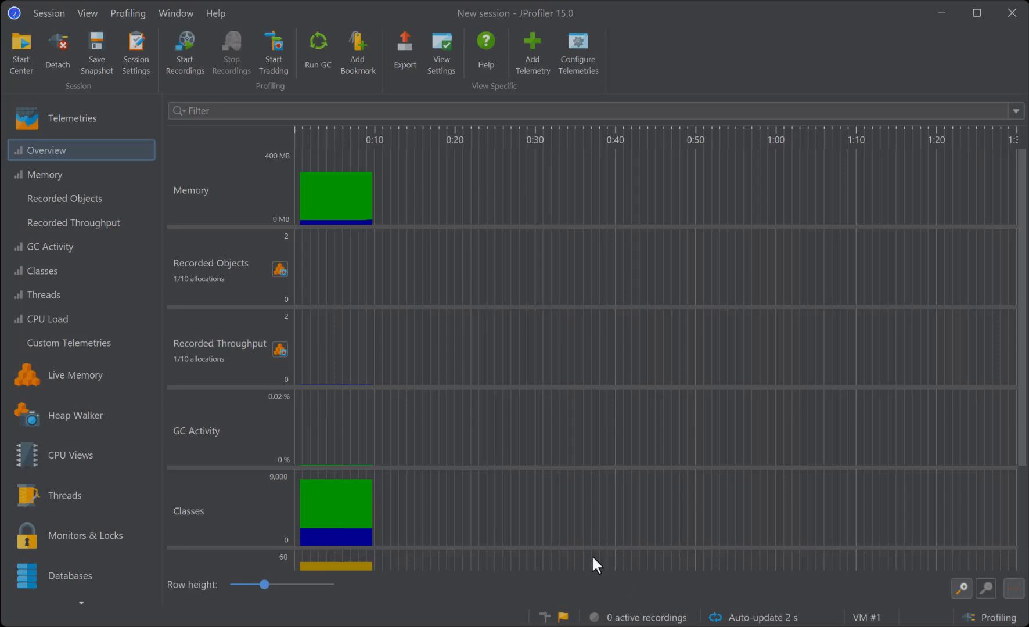
- Open the Start Center and select the saved "New session" in the list of available sessions
click(23, 56)
click(372, 222)
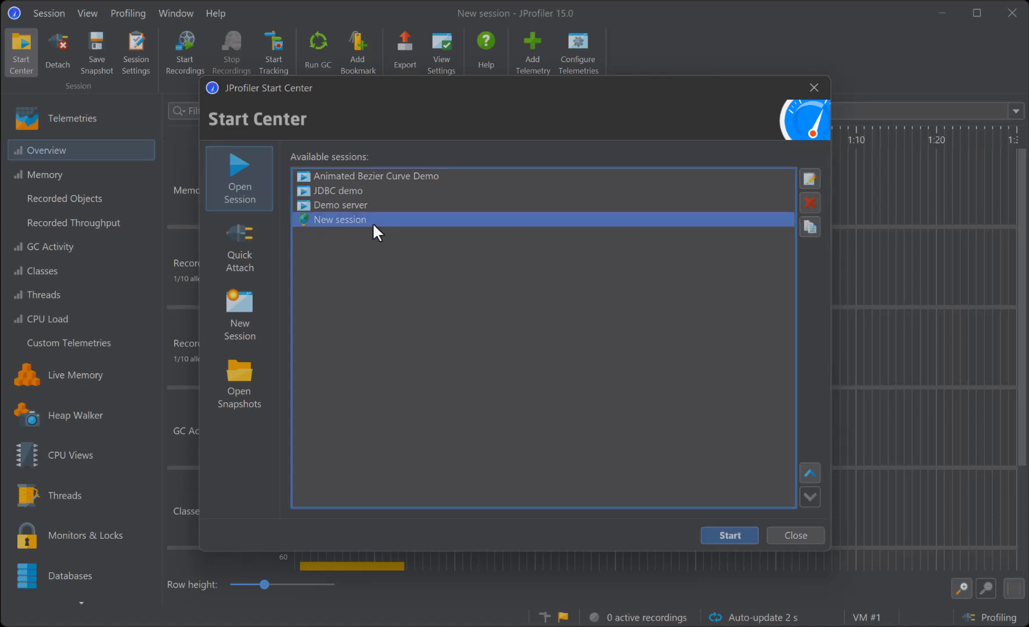